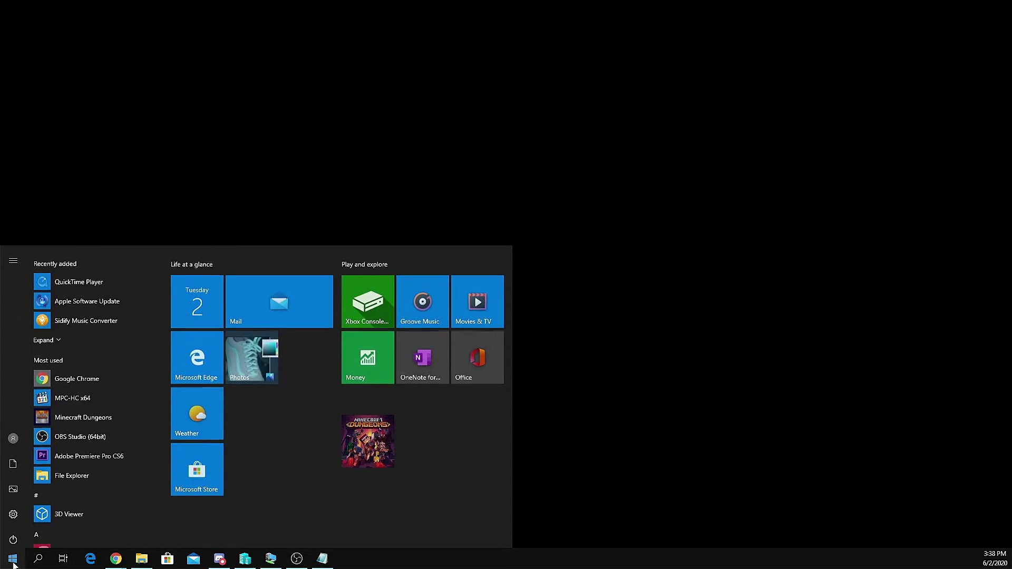
Go to System > Power & sleep in Windows Settings
click(12, 510)
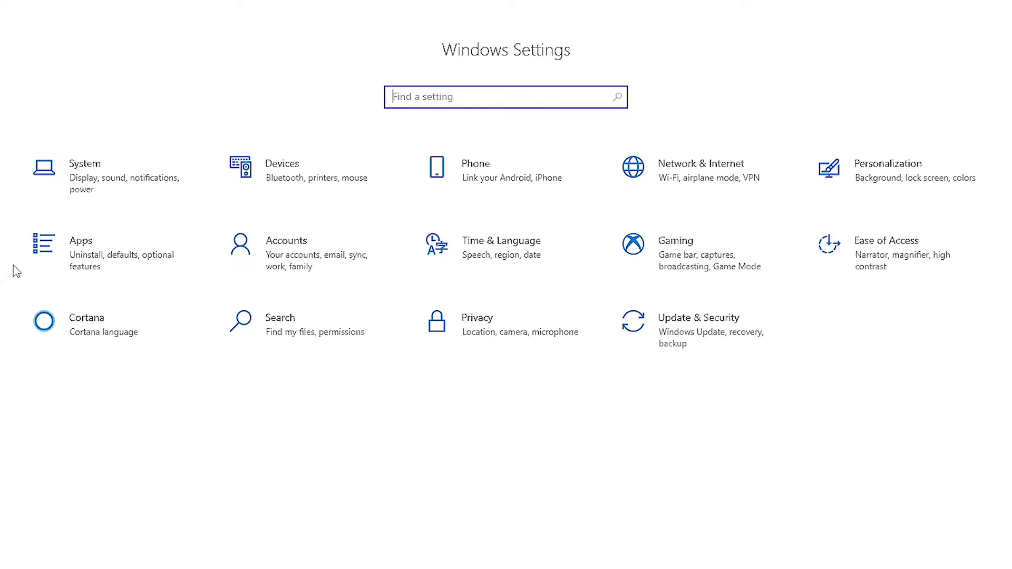
click(79, 194)
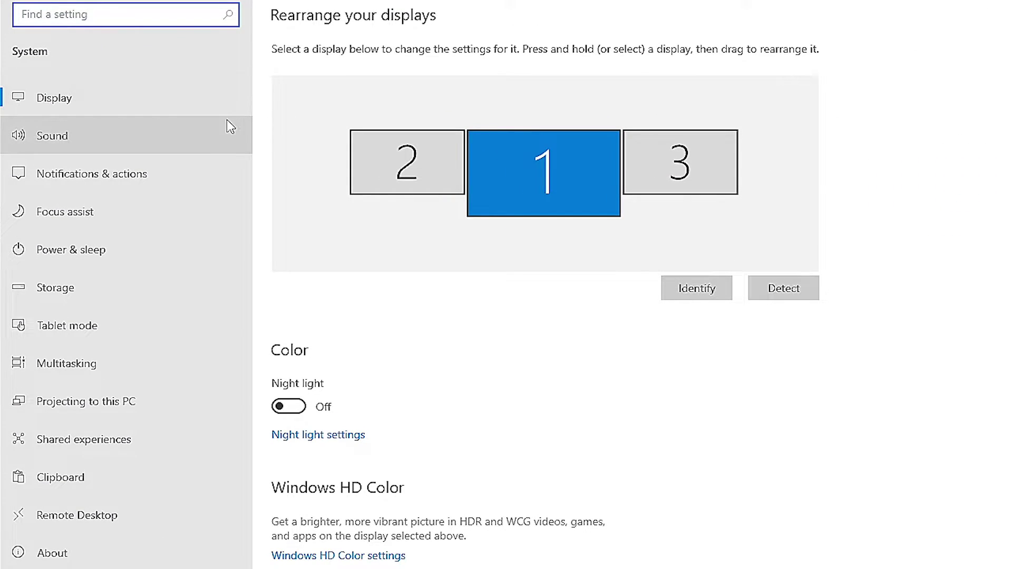
click(120, 252)
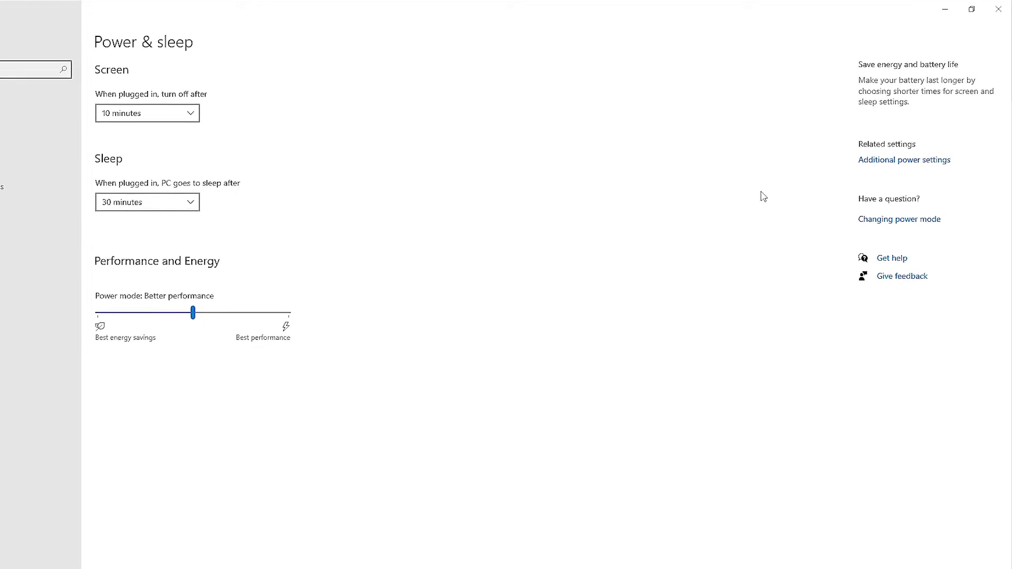
Open 'Choose what the power buttons do' via Additional power settings in Control Panel
click(859, 186)
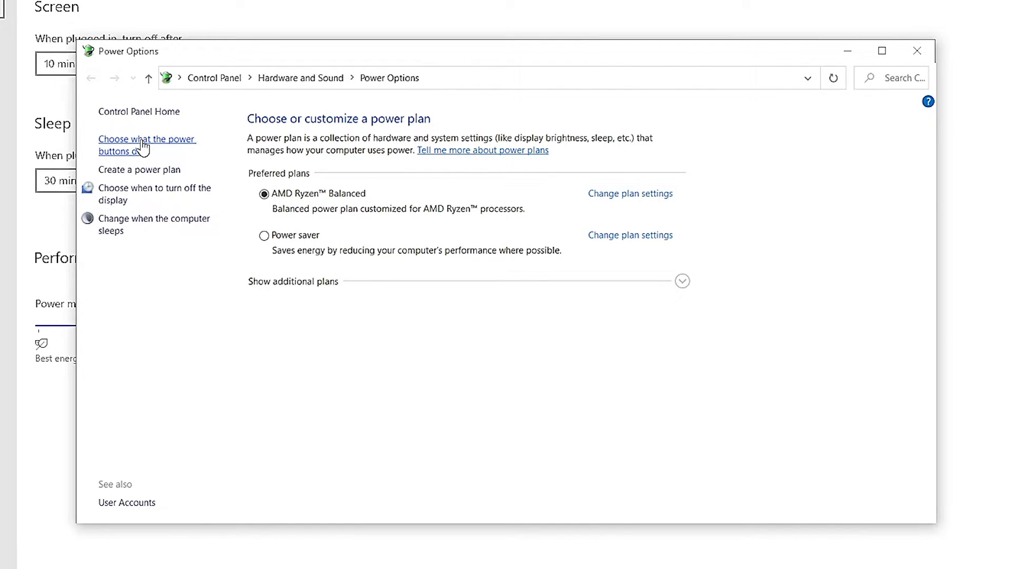
click(143, 147)
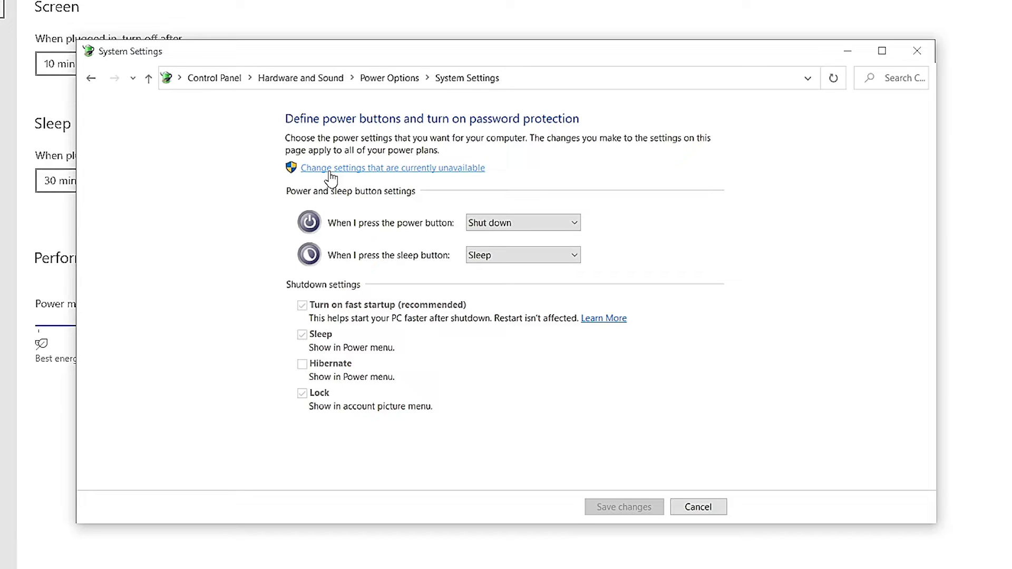
Unlock the shutdown settings, uncheck 'Turn on fast startup', and save
click(330, 169)
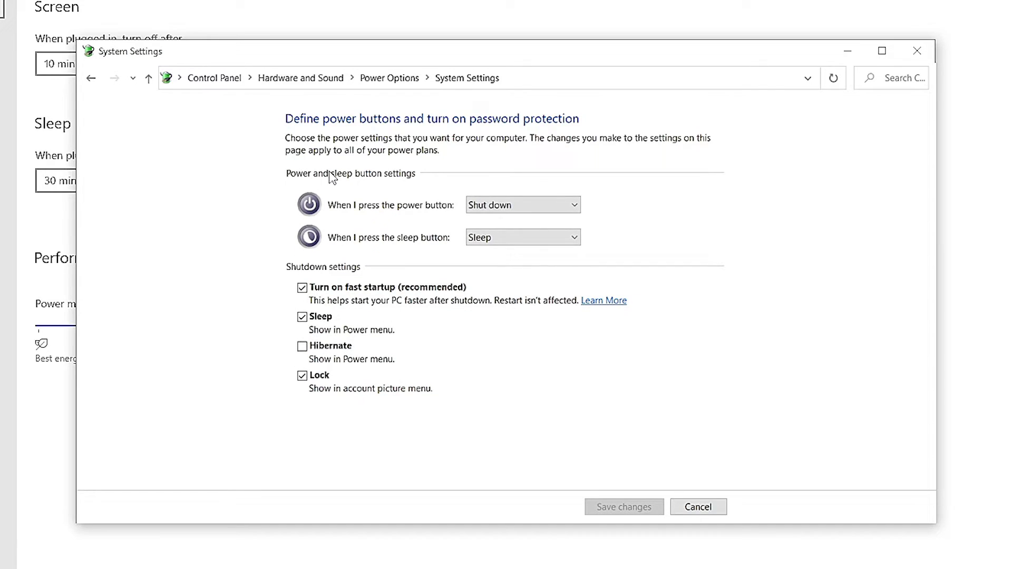
click(303, 288)
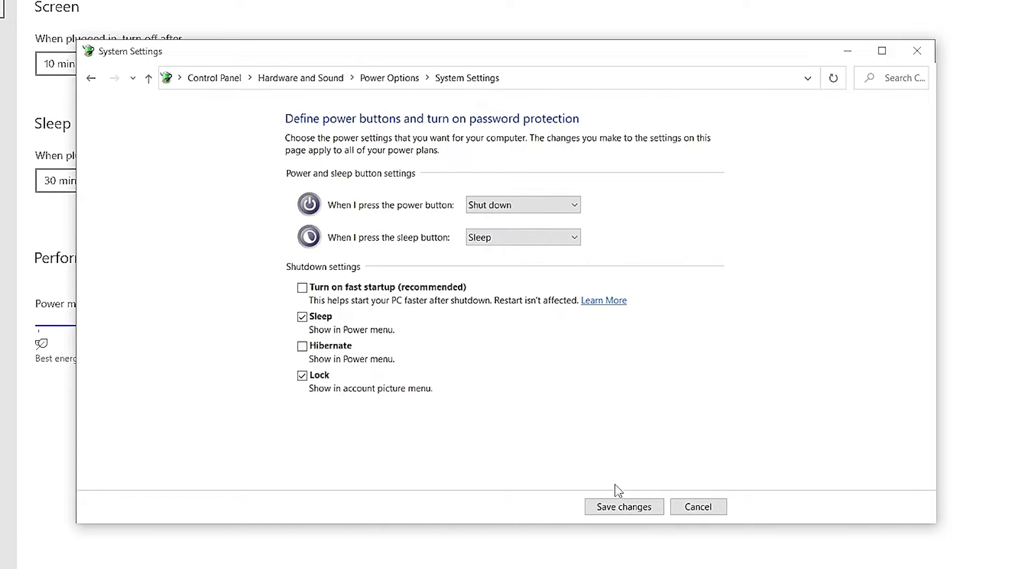
click(624, 507)
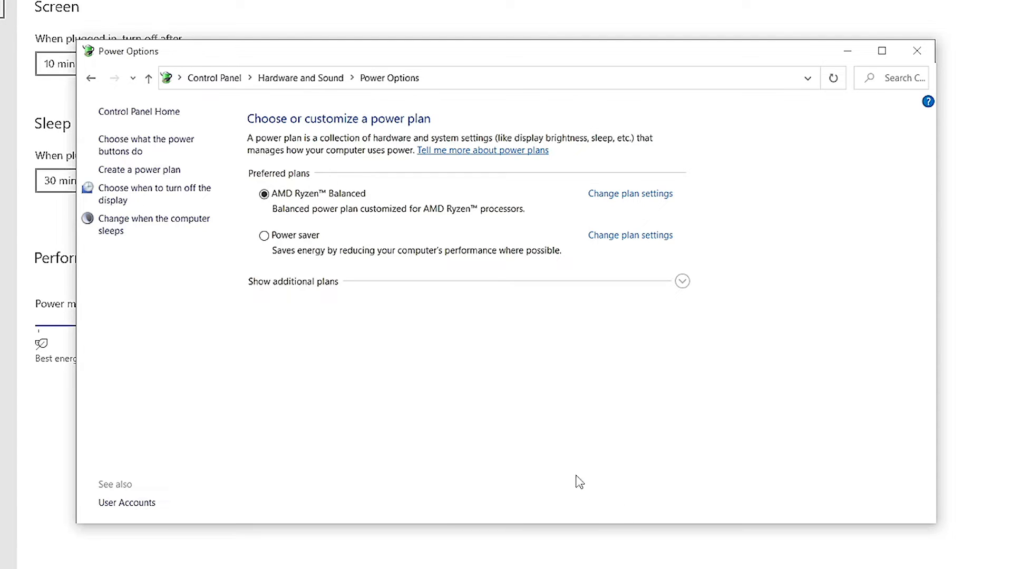
Re-check 'Turn on fast startup' in the power button settings and save
click(133, 150)
click(324, 171)
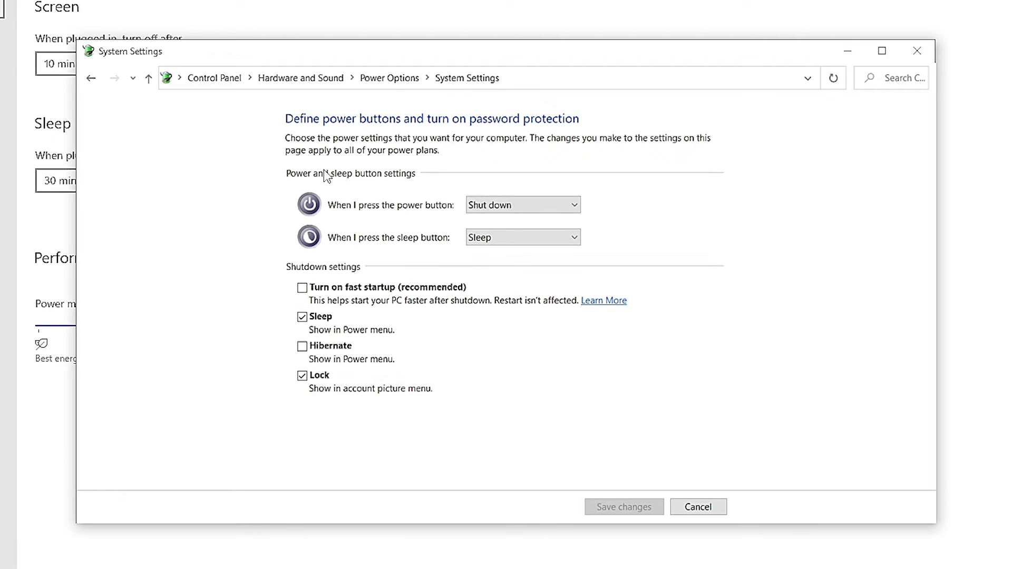
click(302, 287)
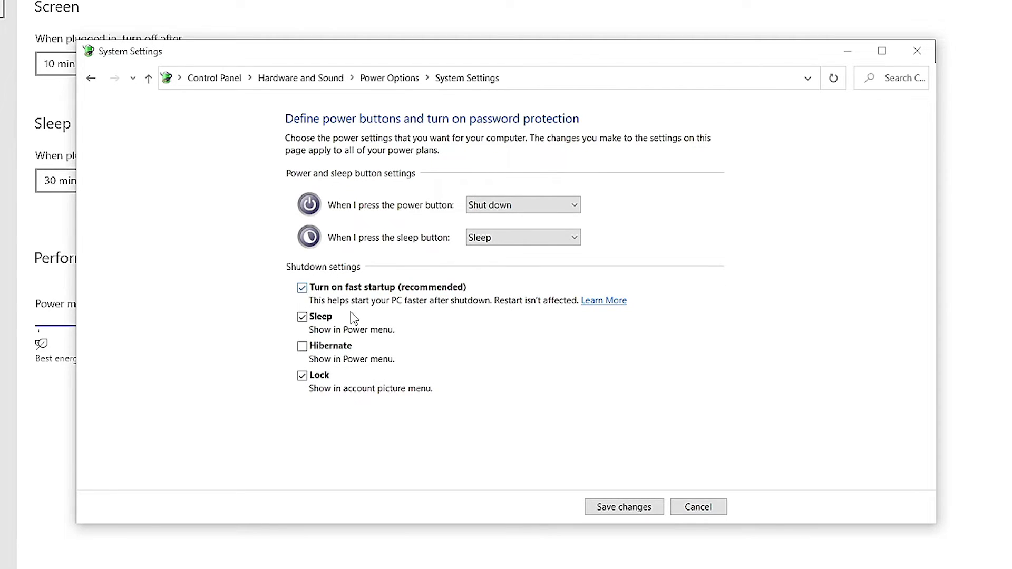
click(624, 507)
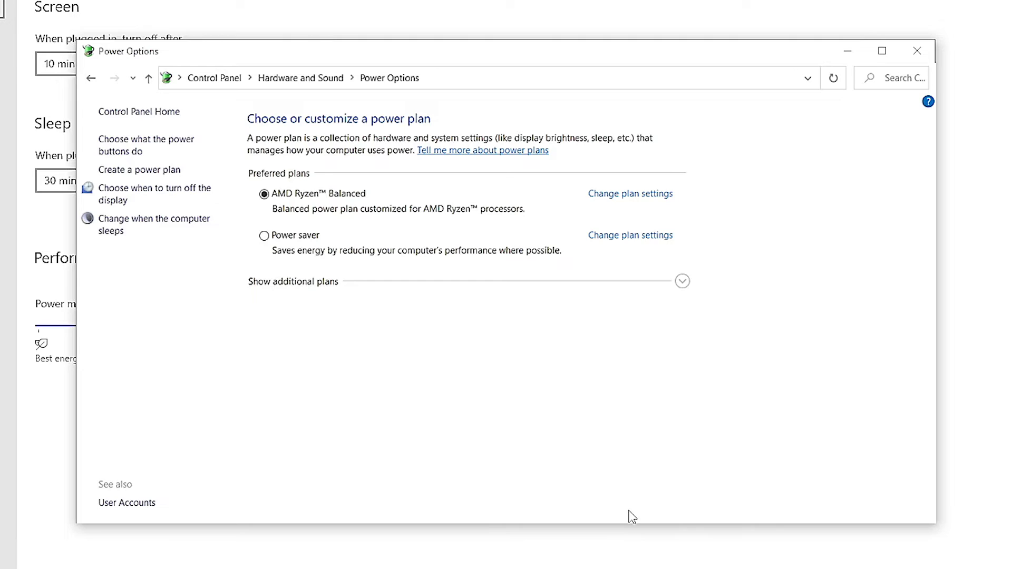